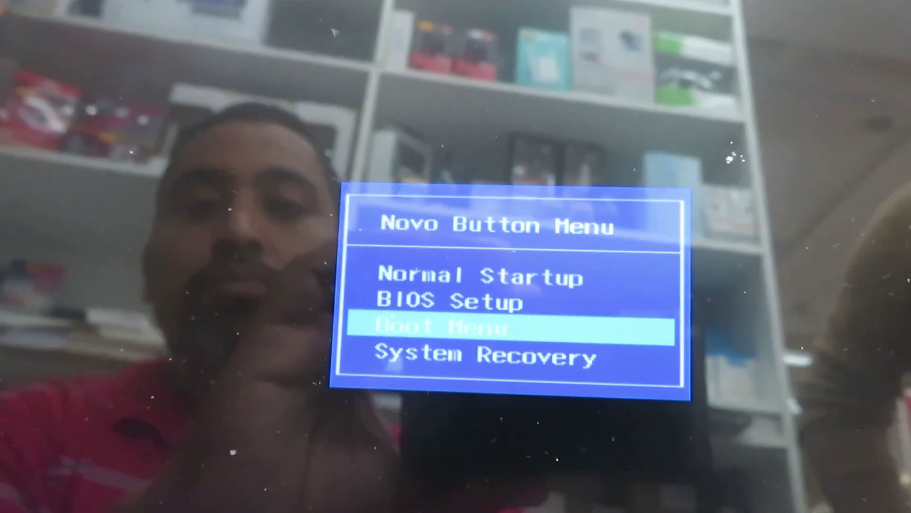
Step: Highlight BIOS Setup in the Novo Button Menu startup options
key(Up)
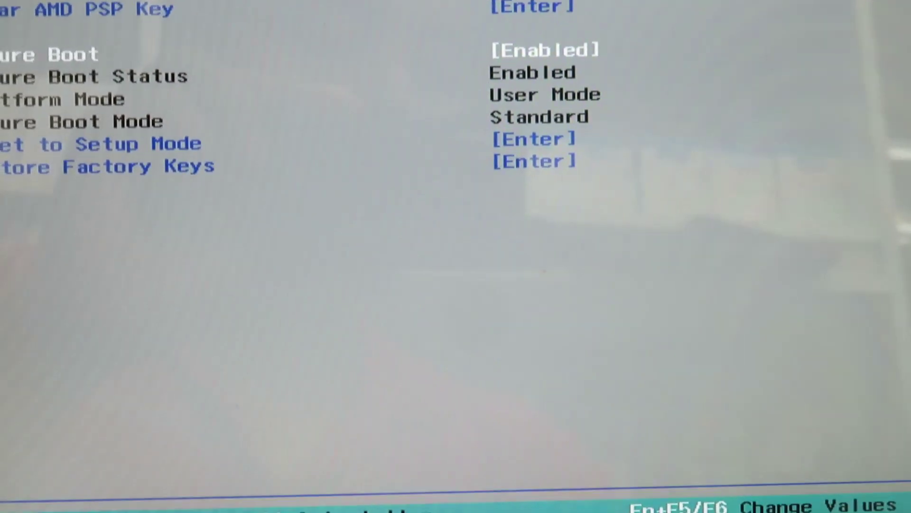
Step: Change Secure Boot from Enabled to Disabled on the Security page
key(Return)
key(Down)
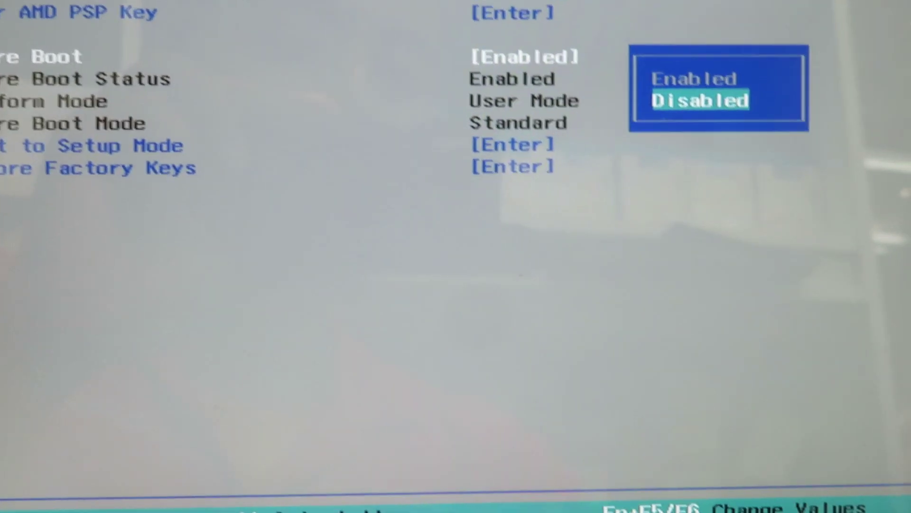
key(Return)
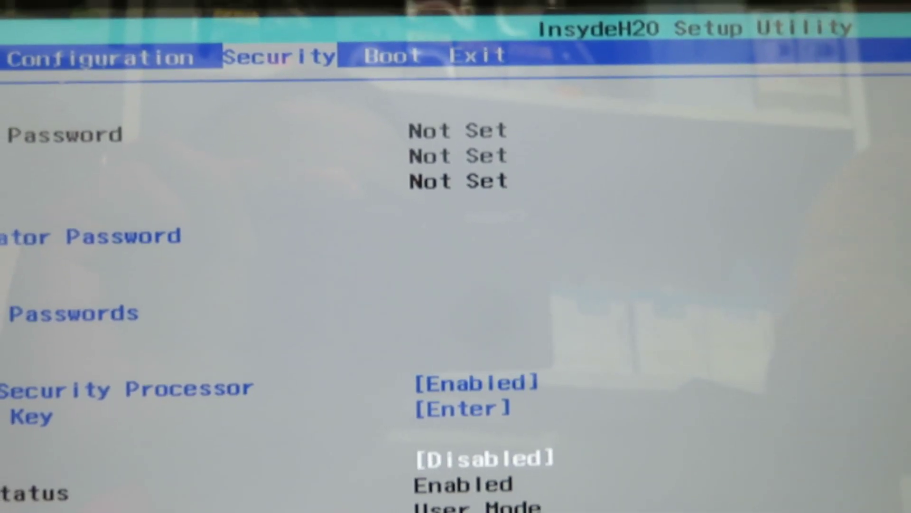
Step: Move to the Boot tab to view the EFI and Legacy boot order
key(Right)
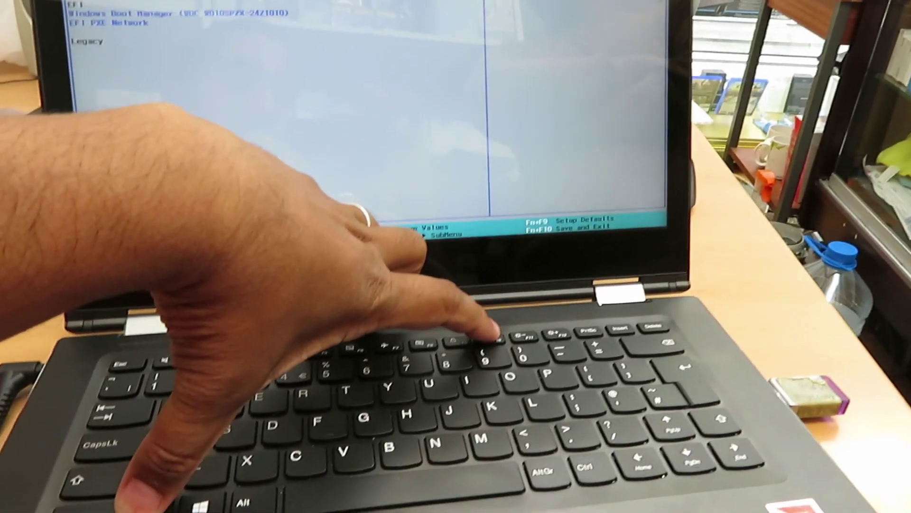
Step: Save the BIOS changes with F10 and exit
key(F10)
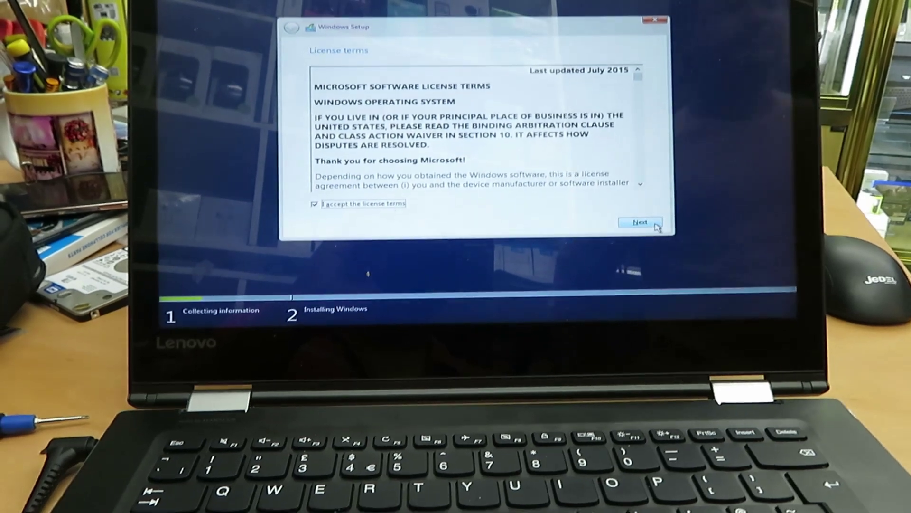
Step: Accept the license, choose Custom: Install Windows only, and install on the selected drive
click(657, 227)
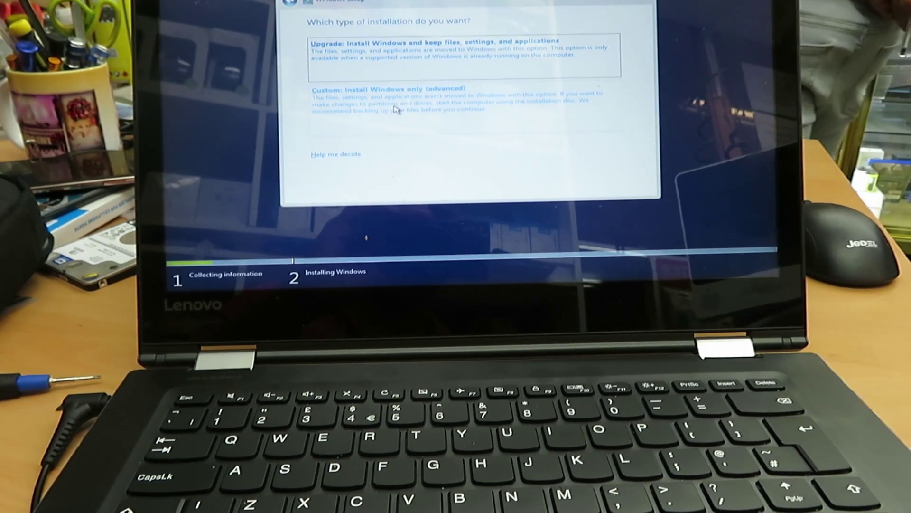
click(395, 108)
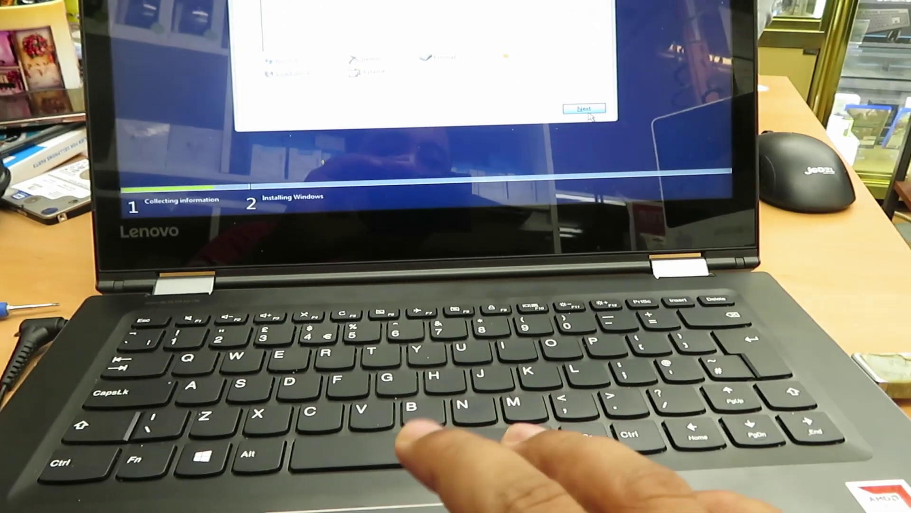
click(590, 115)
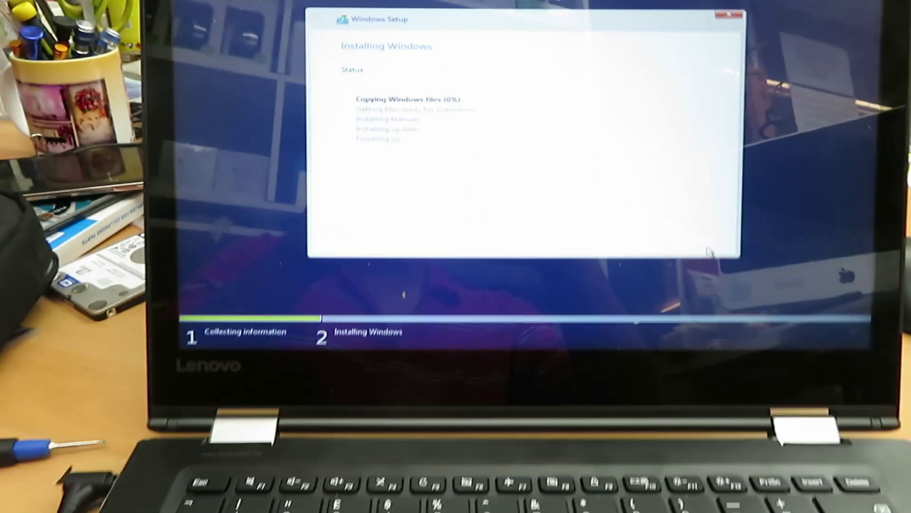